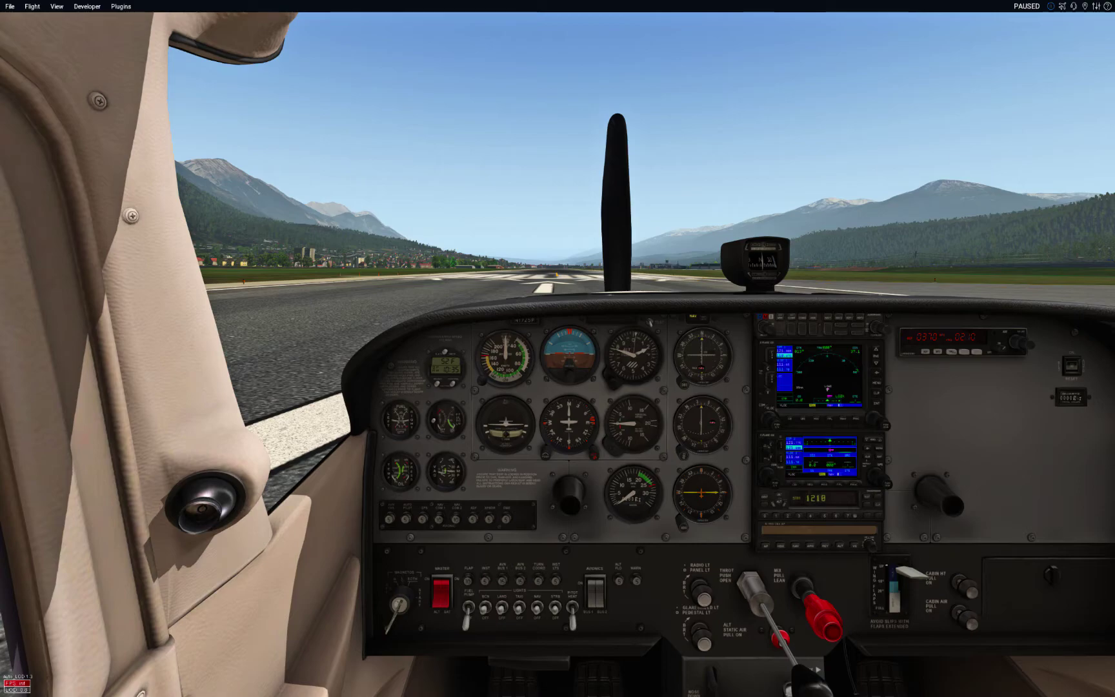
Open XPRealistic Pro from Plugins > FlyWithLua Macros and move its window to the left
click(121, 7)
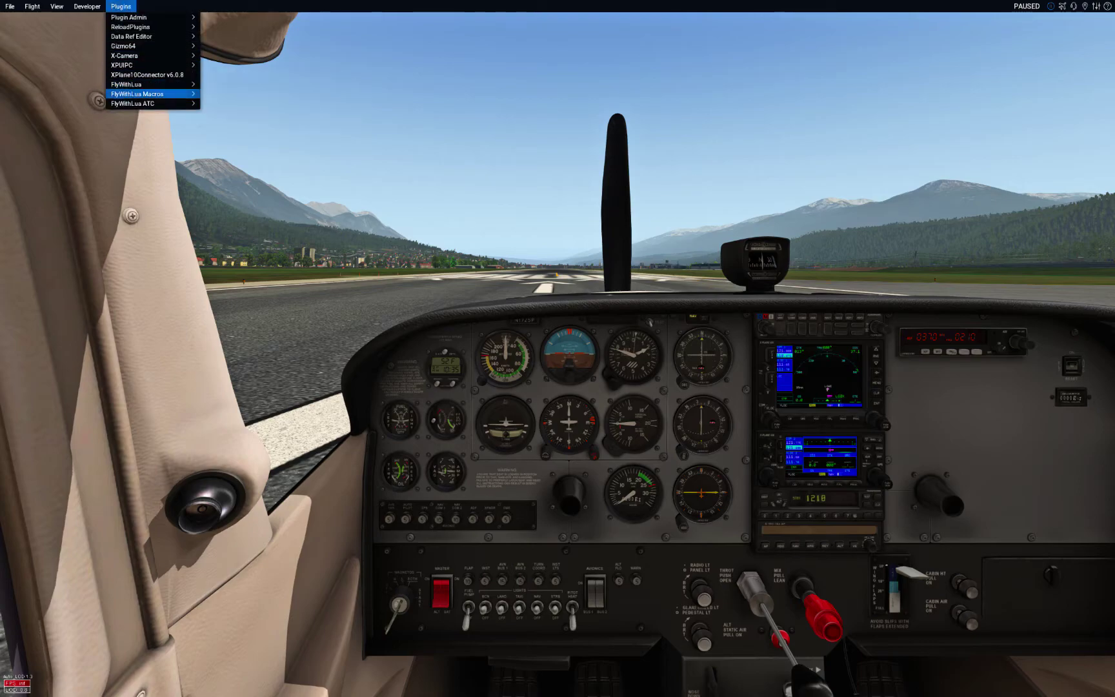
mouse_move(136, 94)
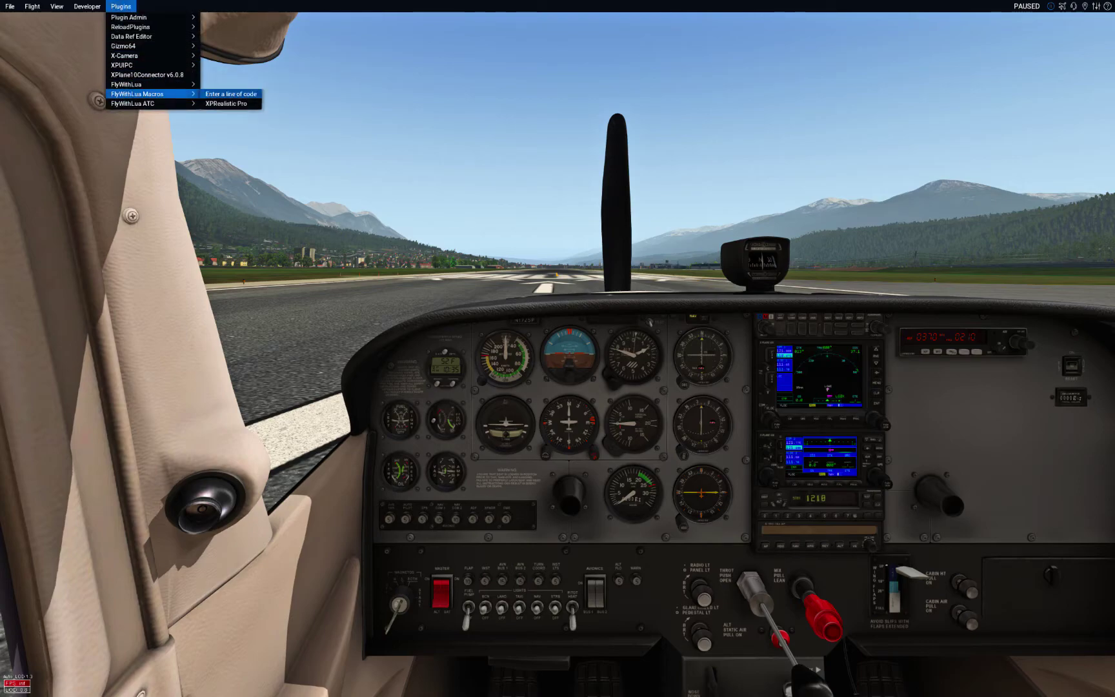
click(226, 103)
drag(182, 102, 377, 144)
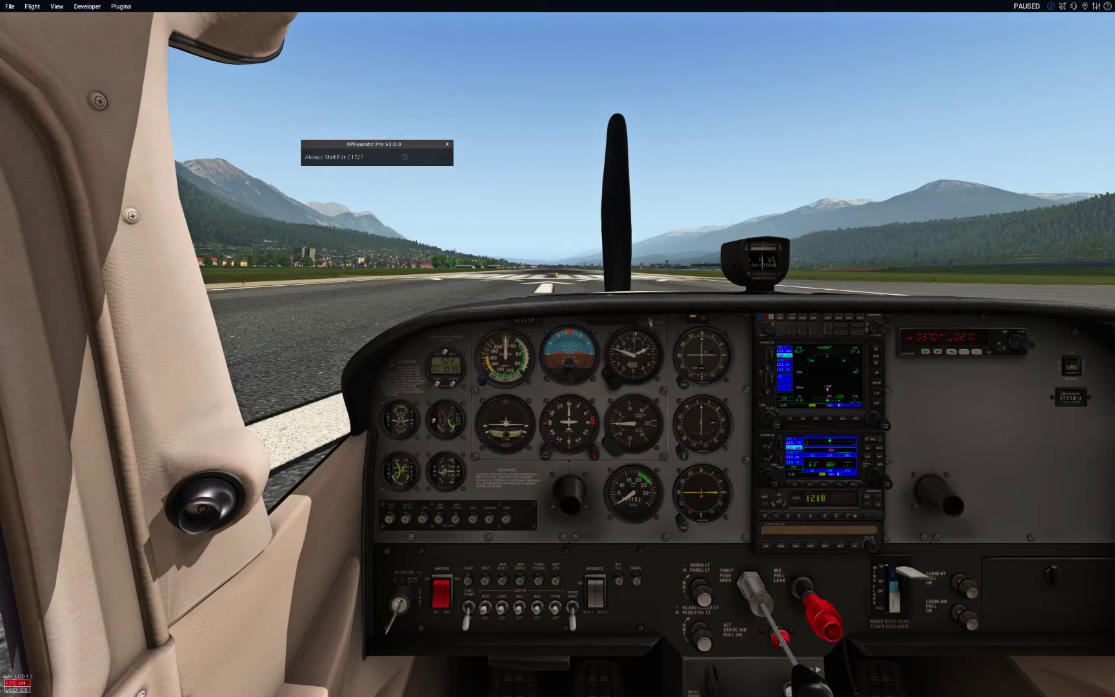
Tick 'Always Start For C172?' in the XPRealistic Pro window
click(405, 156)
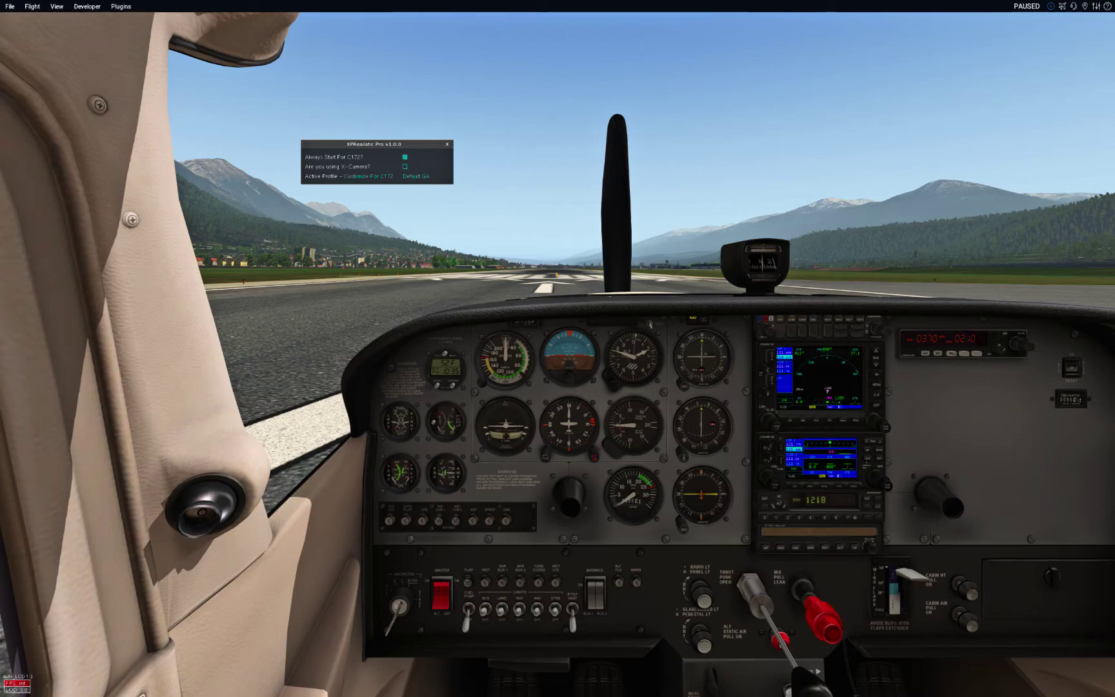
Turn on the 'Are you using X-Camera?' option, toggling it off and back on
click(405, 167)
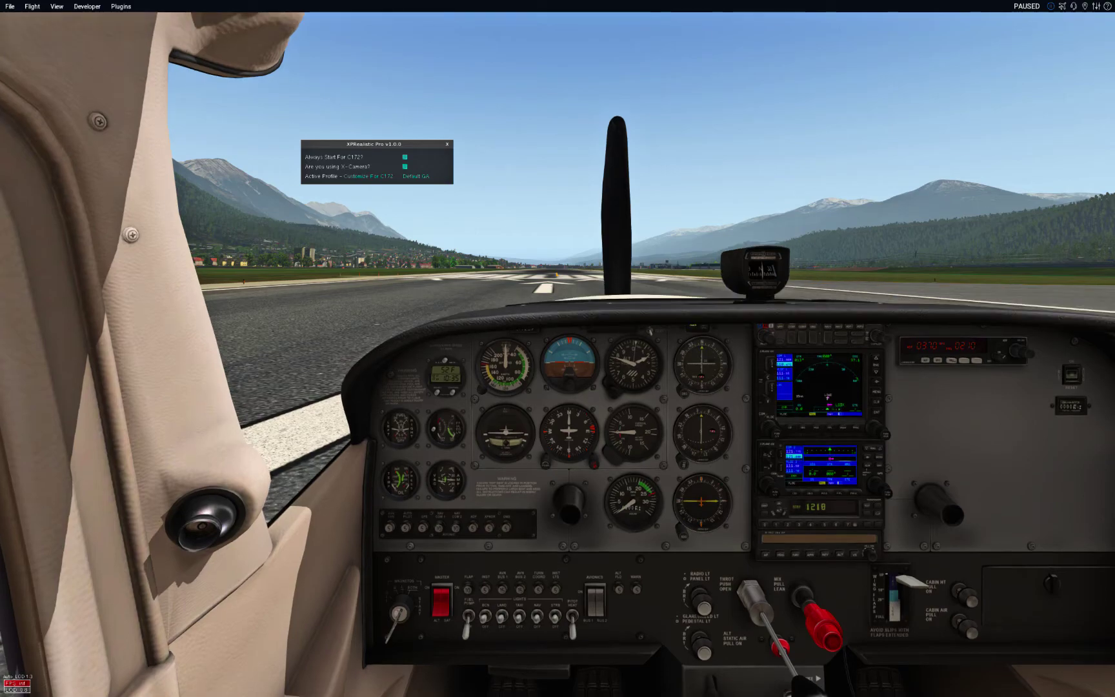
click(405, 167)
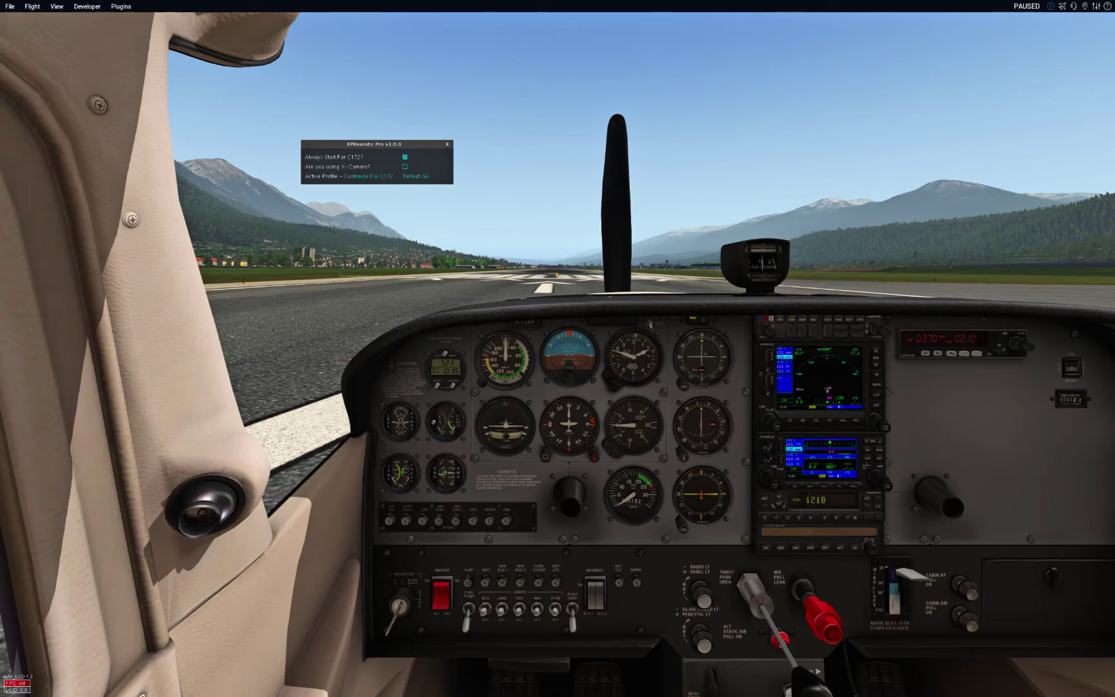
click(404, 166)
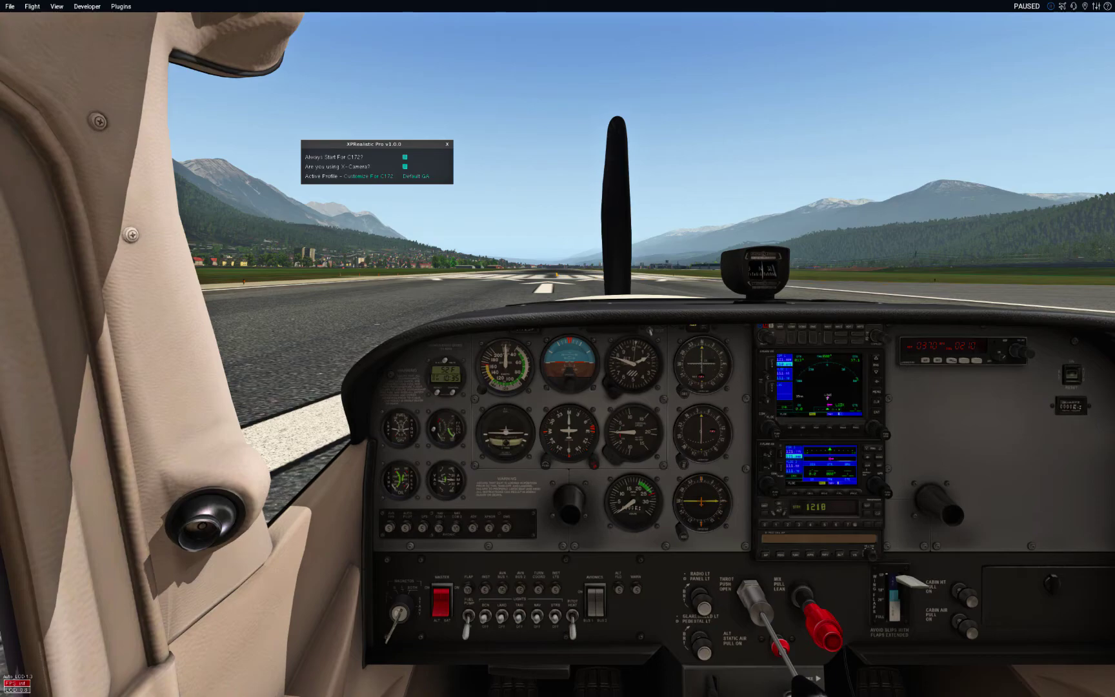
Choose 'Customize For C172' beside Active Profile to create the C172 profile
click(368, 176)
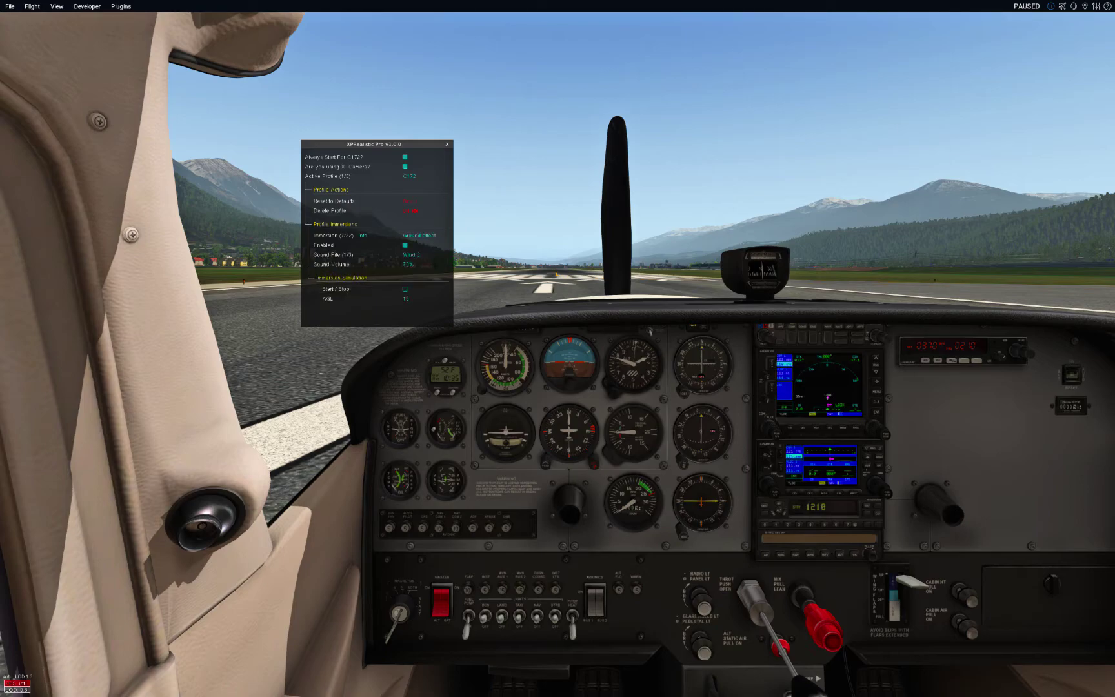
mouse_move(363, 235)
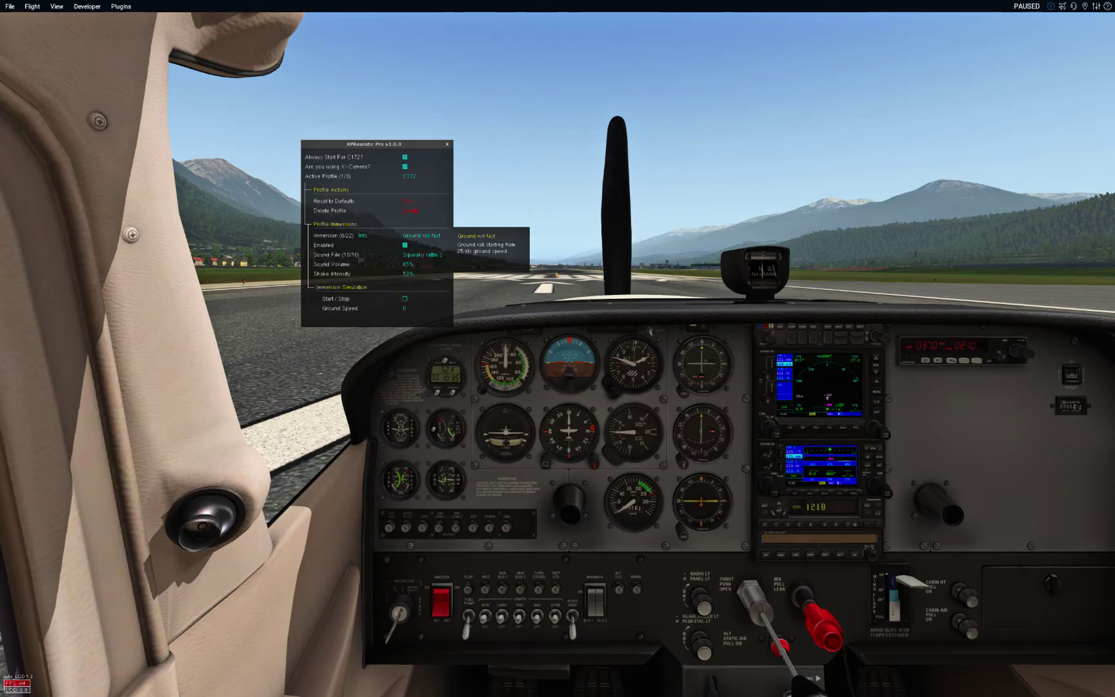
Untick and re-tick Enabled for the Ground roll fast immersion, leaving it on
click(404, 245)
click(404, 245)
Step the Immersion selector to 3/22 Flaps drag and try its next sound file
click(422, 235)
click(423, 235)
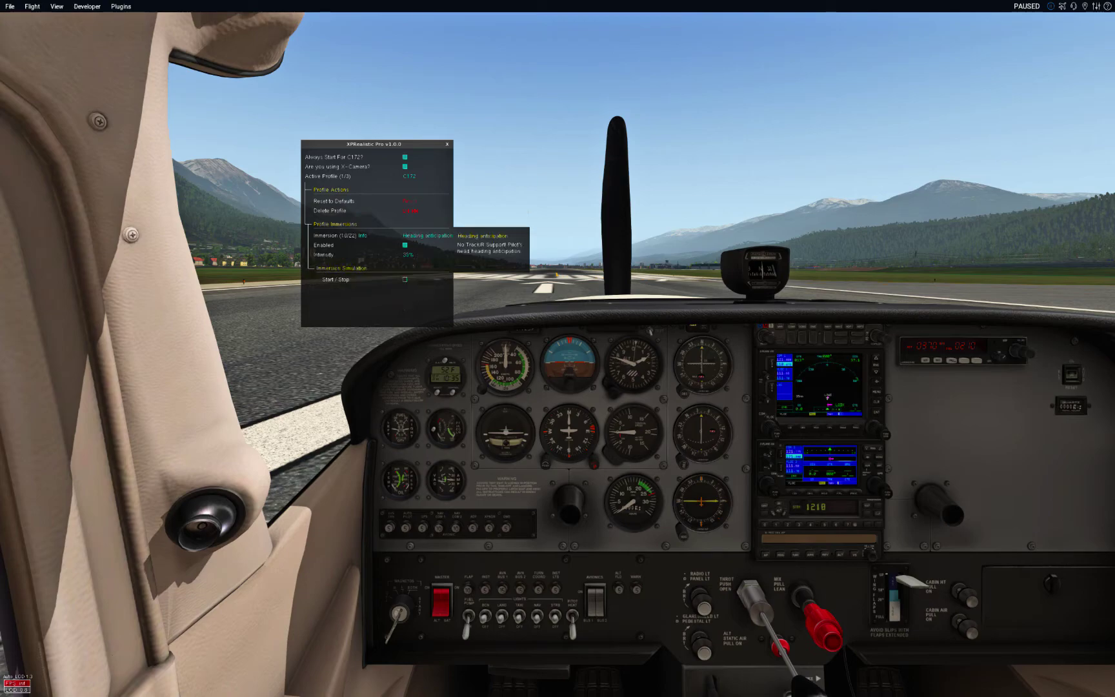
right_click(422, 235)
right_click(423, 236)
right_click(423, 236)
right_click(419, 236)
right_click(419, 235)
right_click(420, 235)
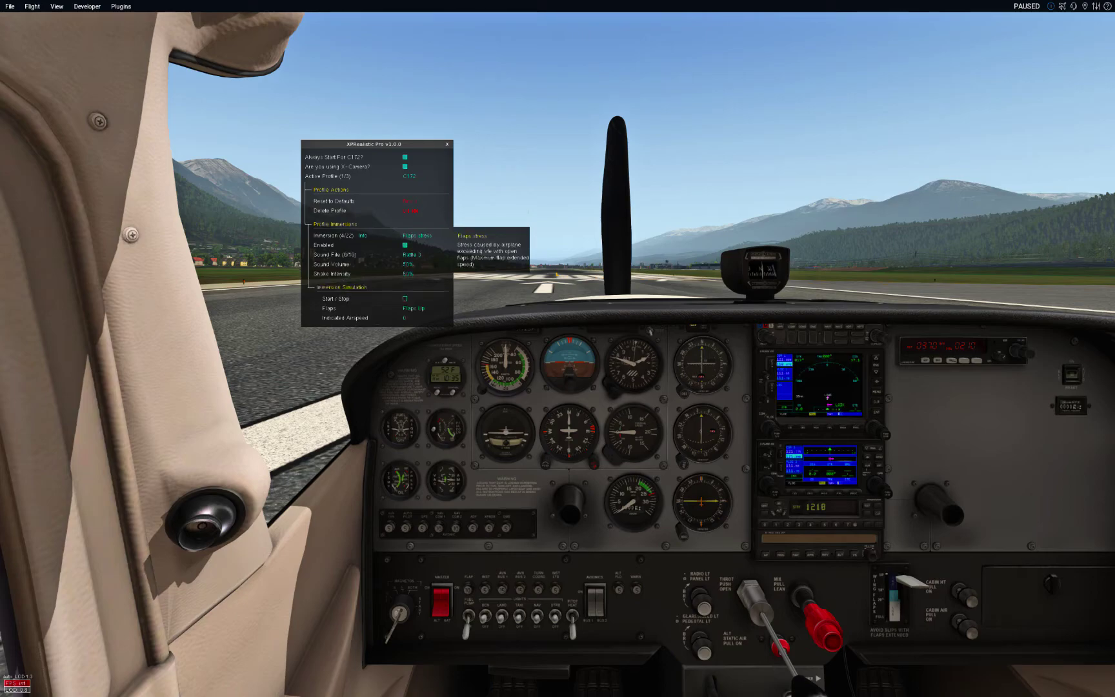
right_click(419, 235)
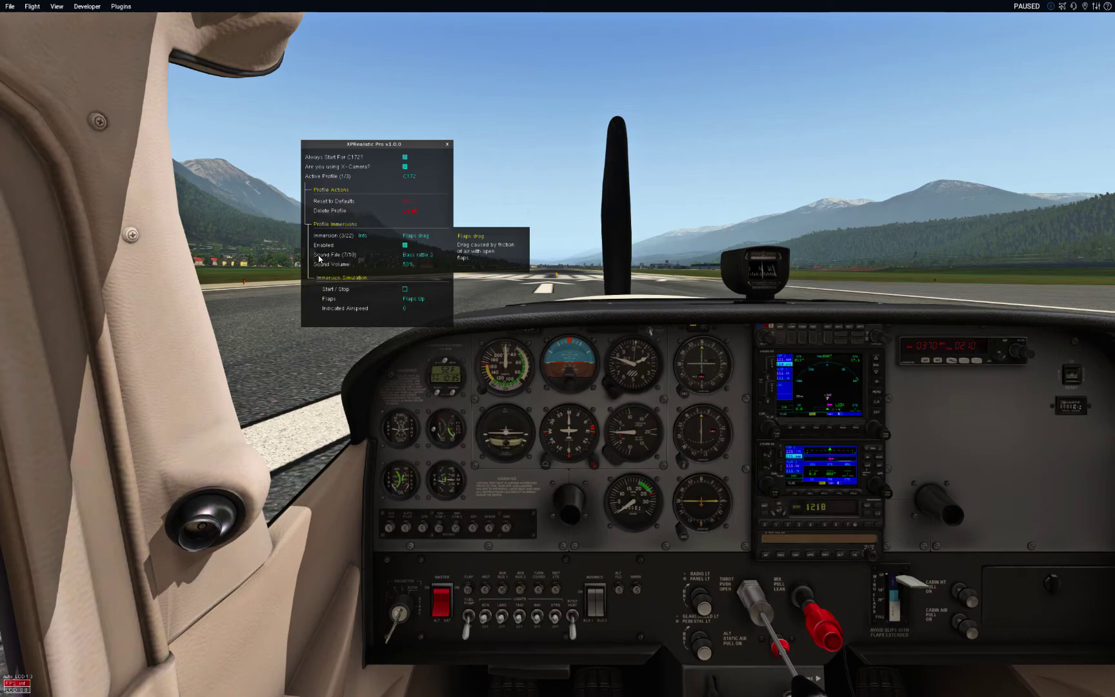
click(426, 258)
Cycle through the Flaps drag sound files and settle back on Squeaky rattle 3
click(426, 258)
click(425, 259)
click(425, 259)
click(426, 259)
click(425, 259)
click(425, 259)
click(426, 258)
click(418, 258)
click(418, 257)
click(418, 257)
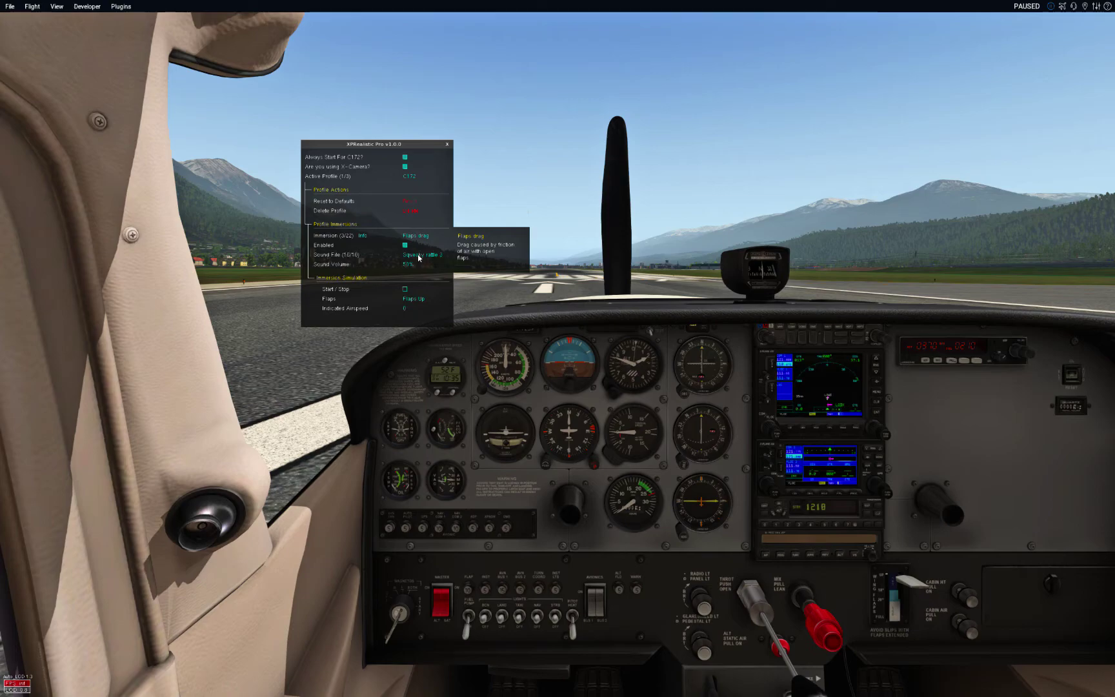
right_click(418, 258)
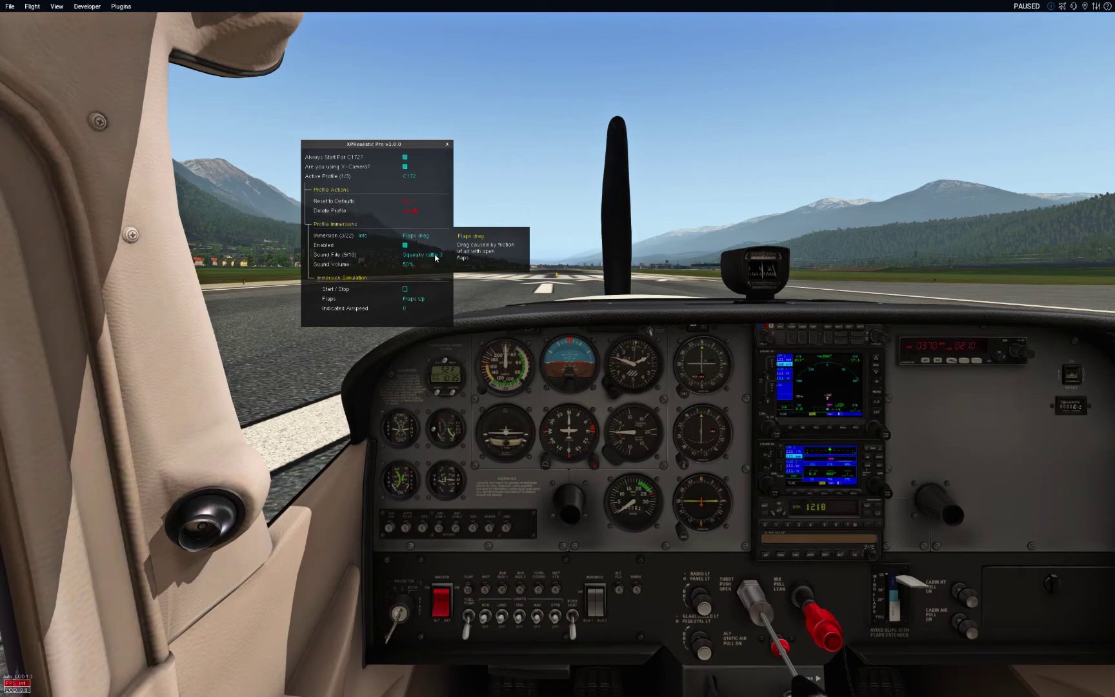
scroll(431, 260, down, 2)
Raise the Flaps drag sound volume and tick Start / Stop to simulate the immersion
click(408, 265)
click(405, 289)
Lower the Flaps drag volume to 7% and sweep simulated flaps between Flaps Up and Flaps Down
scroll(413, 265, down, 2)
scroll(412, 265, up, 5)
scroll(422, 301, up, 1)
scroll(423, 301, down, 2)
scroll(423, 300, down, 7)
scroll(413, 268, down, 2)
scroll(421, 300, up, 4)
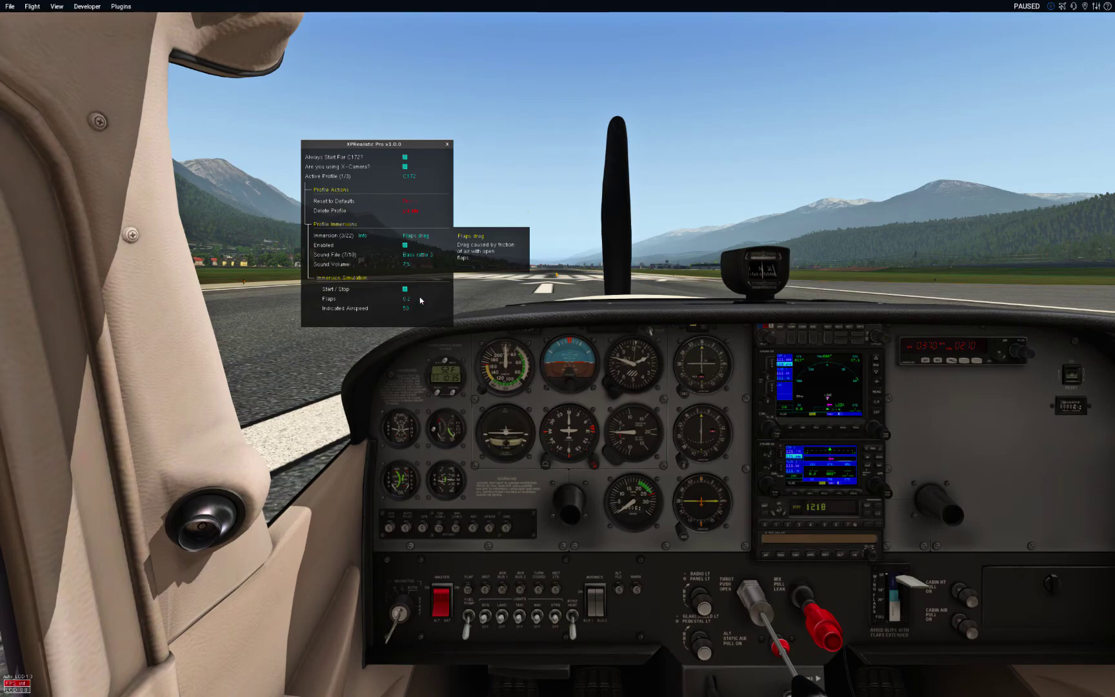
scroll(420, 300, up, 1)
scroll(421, 301, down, 6)
scroll(420, 301, down, 2)
Untick Start / Stop so the Flaps drag simulation idles at Flaps Up
click(406, 290)
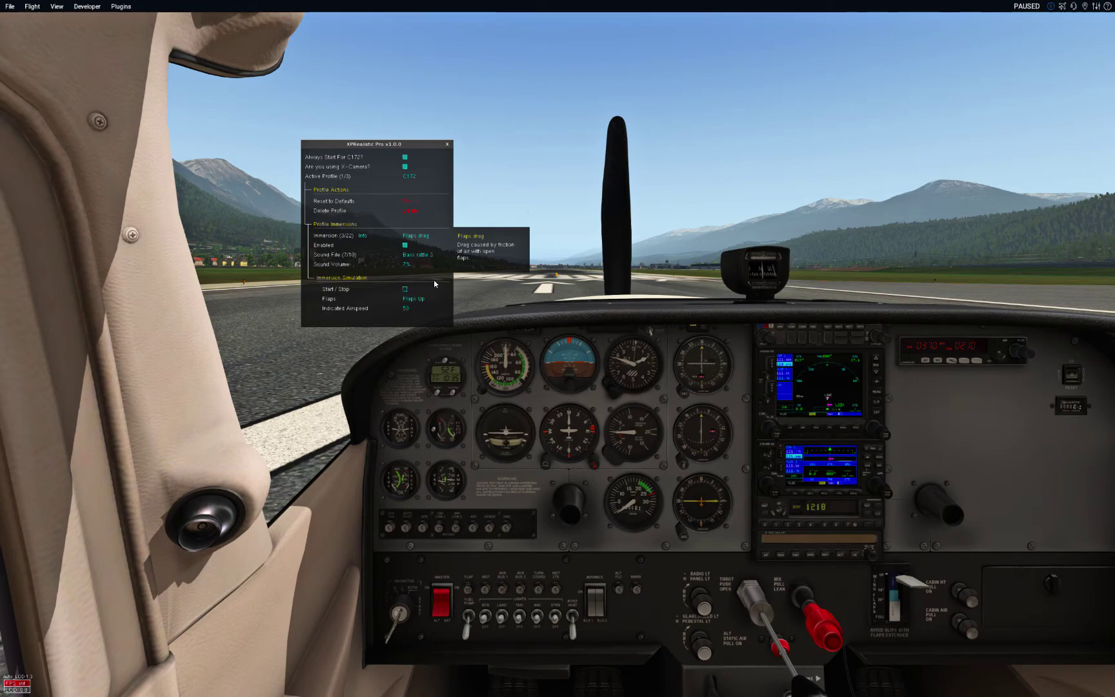